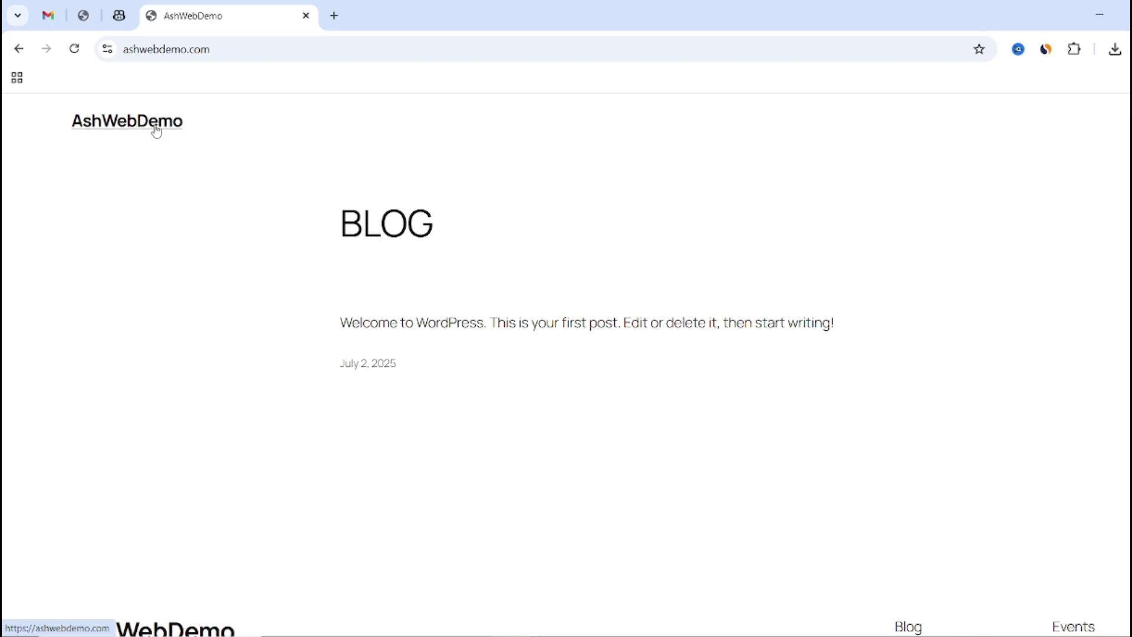
pyautogui.write('w')
pyautogui.write('h')
pyautogui.write('o')
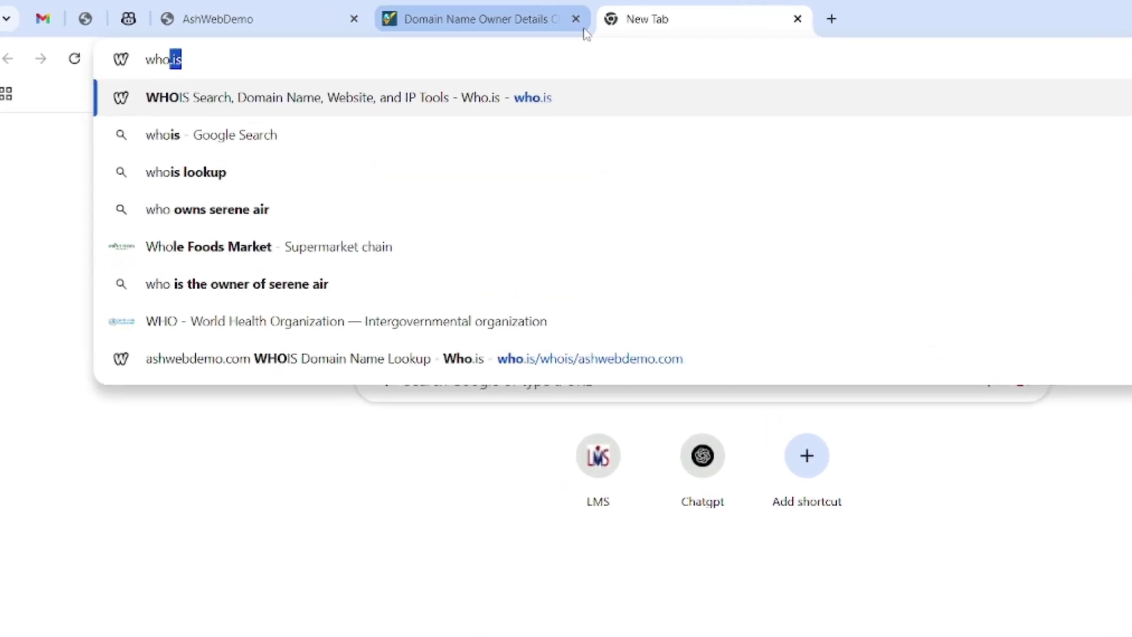
pyautogui.write('.is')
# - Go to the who.is domain lookup site
pyautogui.press('Return')
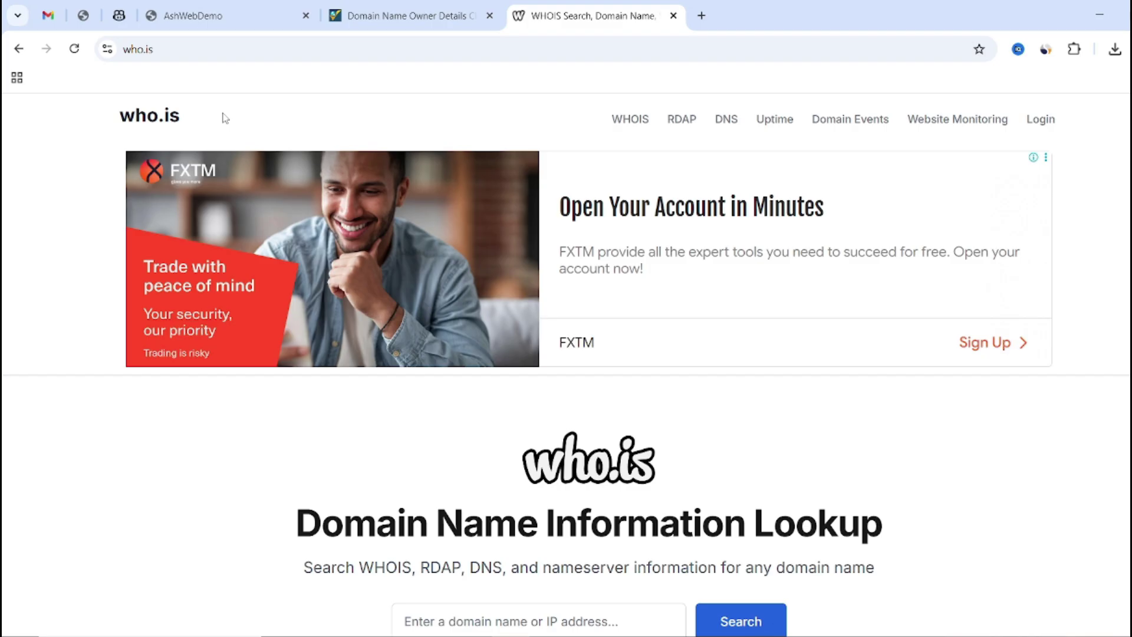
pyautogui.scroll(-2, 309, 168)
pyautogui.scroll(-3, 319, 178)
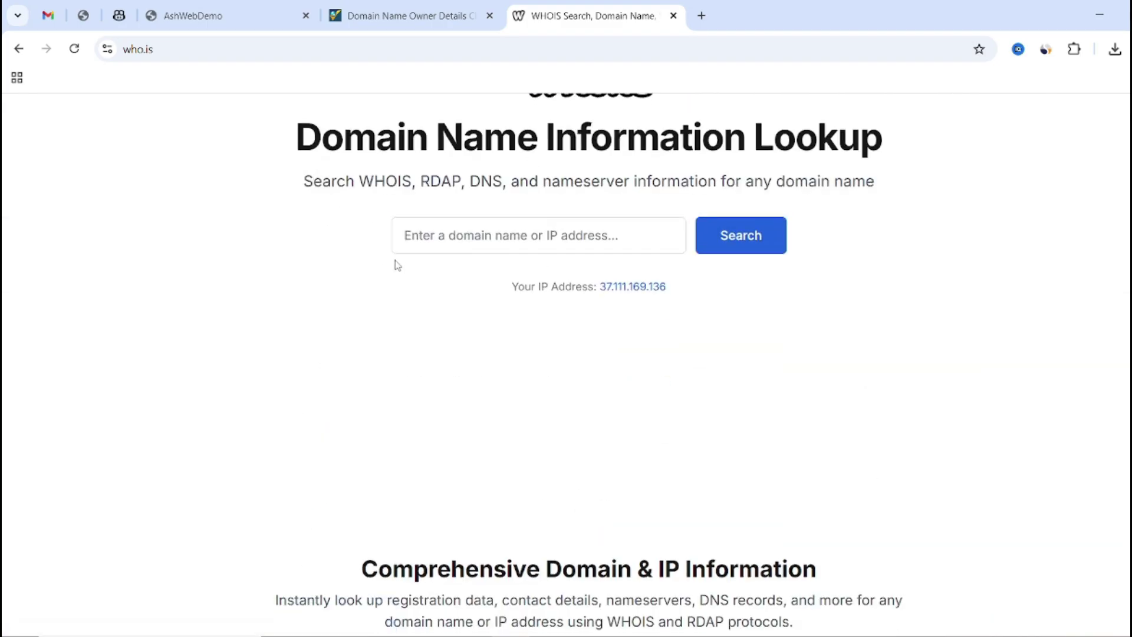
# - Run a who.is WHOIS lookup for the autofilled ashwebdemo.com domain
pyautogui.click(531, 235)
pyautogui.click(530, 279)
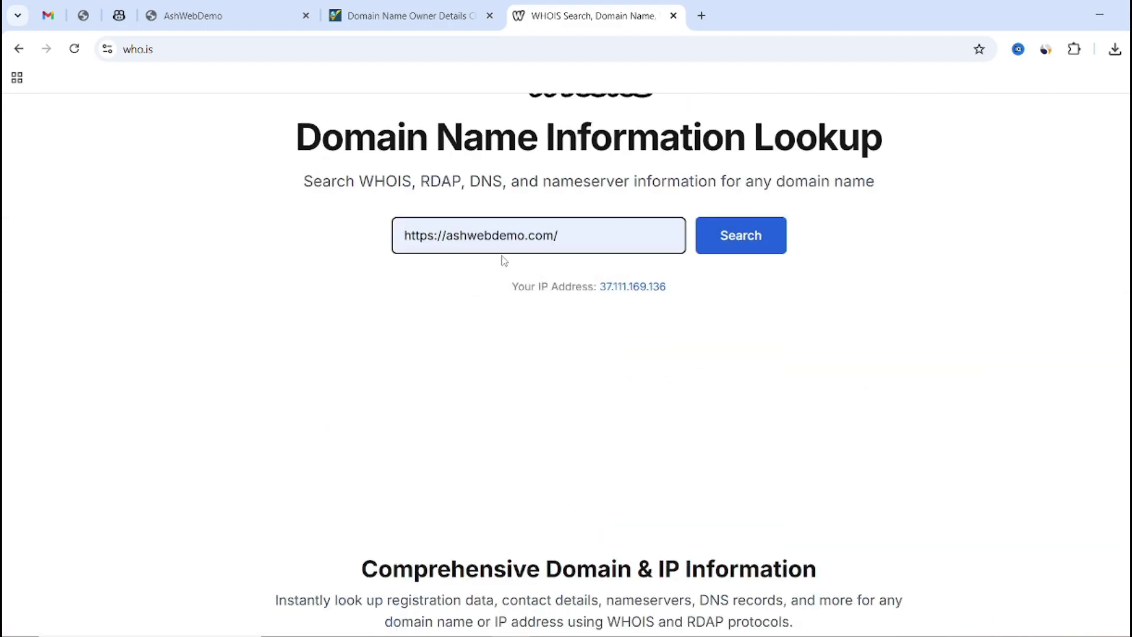
pyautogui.click(743, 241)
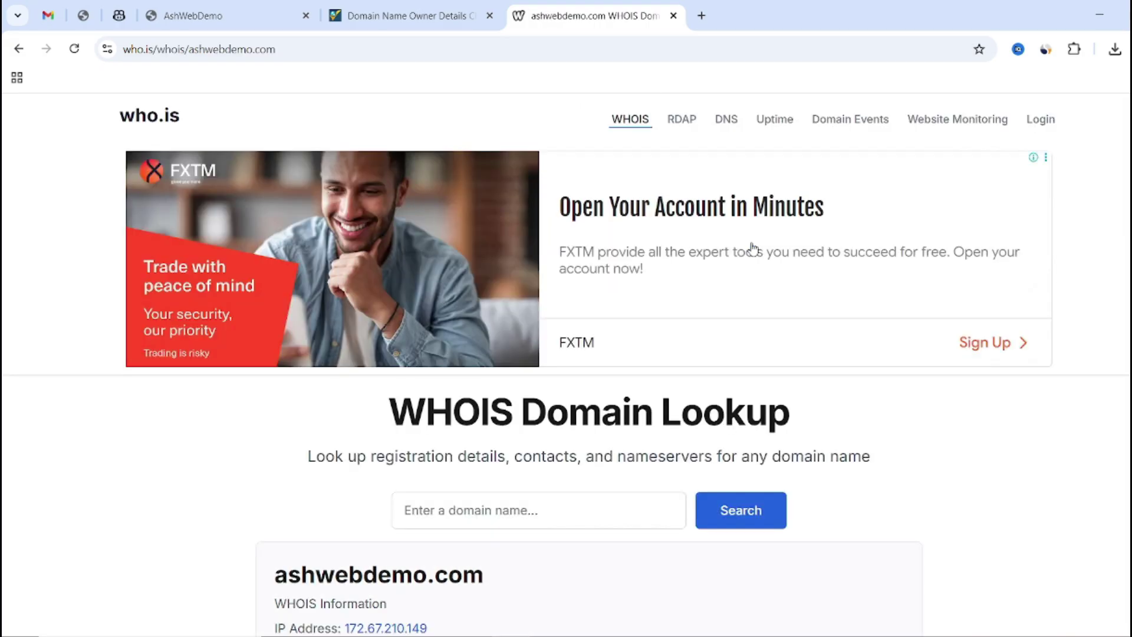
pyautogui.scroll(-3, 743, 256)
pyautogui.scroll(-2, 371, 275)
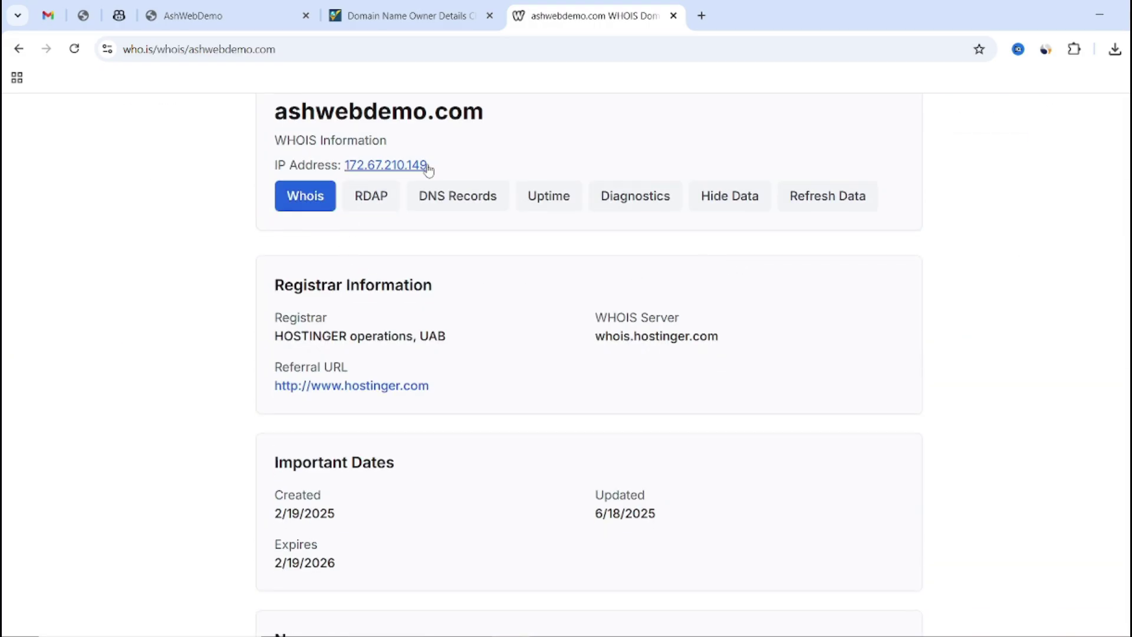
pyautogui.scroll(-1, 443, 253)
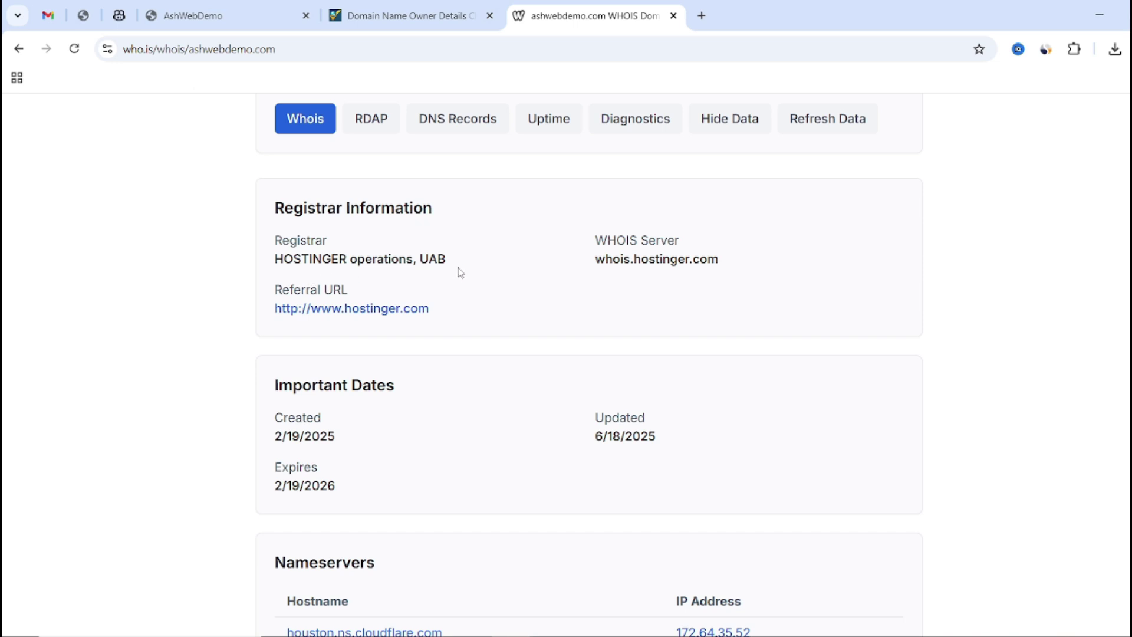
pyautogui.scroll(-2, 528, 286)
pyautogui.scroll(-1, 443, 286)
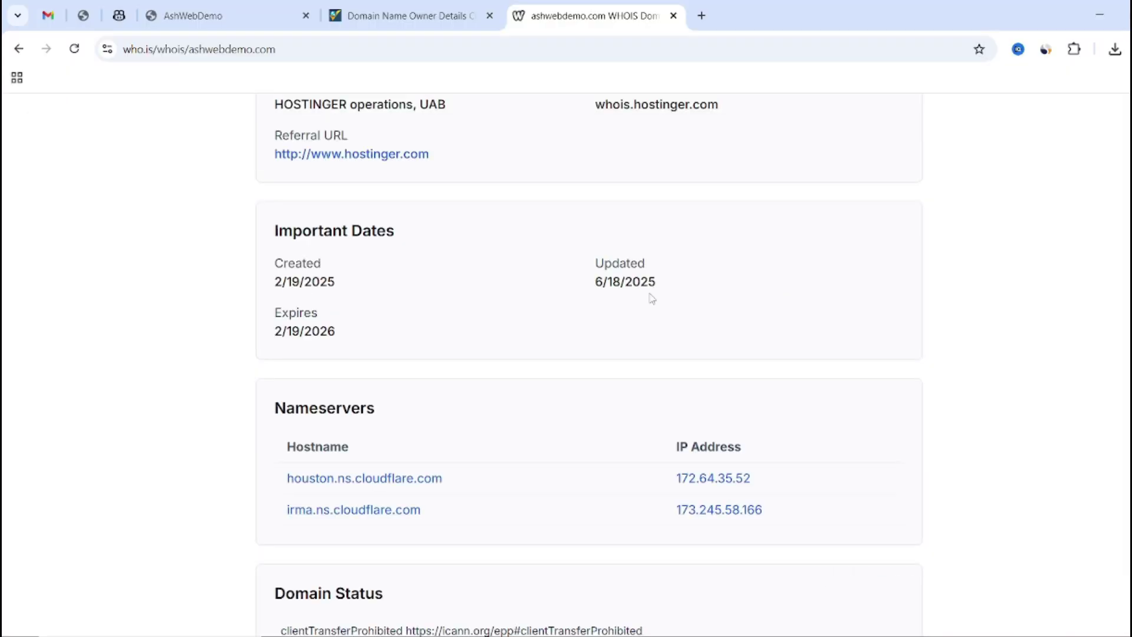
pyautogui.scroll(-2, 606, 323)
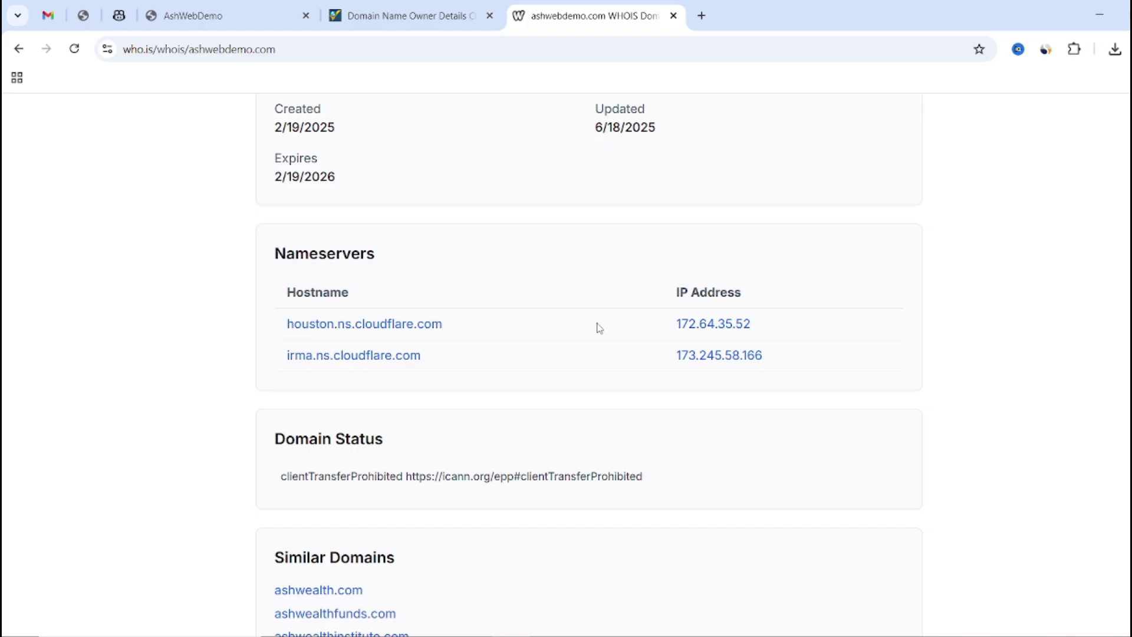
# - Search Google for 'whatmydns' in a new tab
pyautogui.hotkey('ctrl', 't')
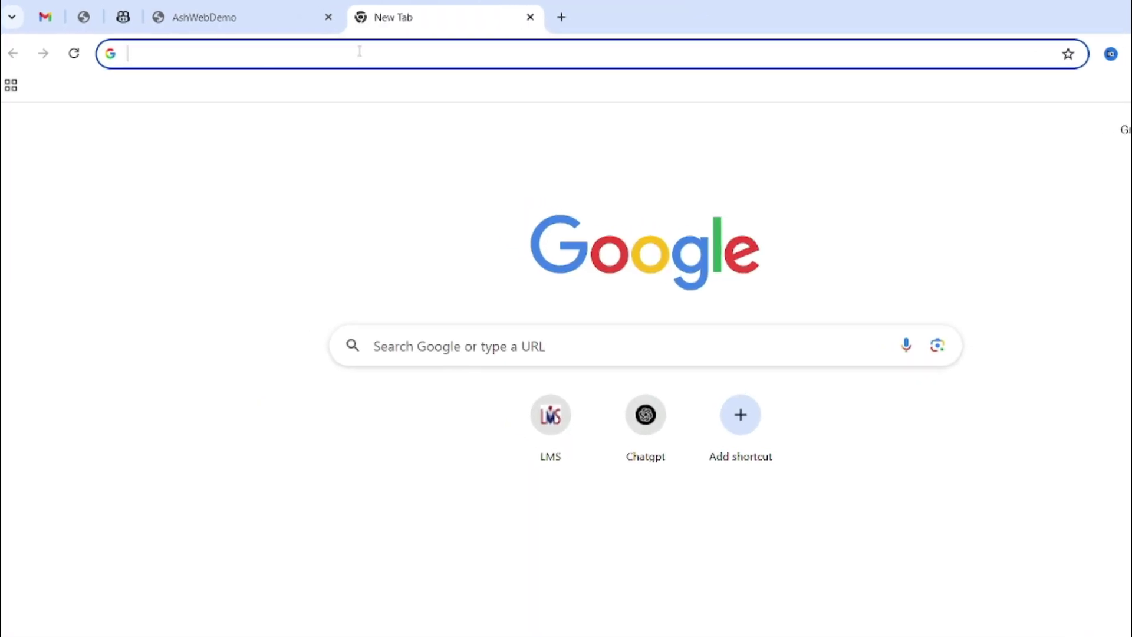
pyautogui.write('what')
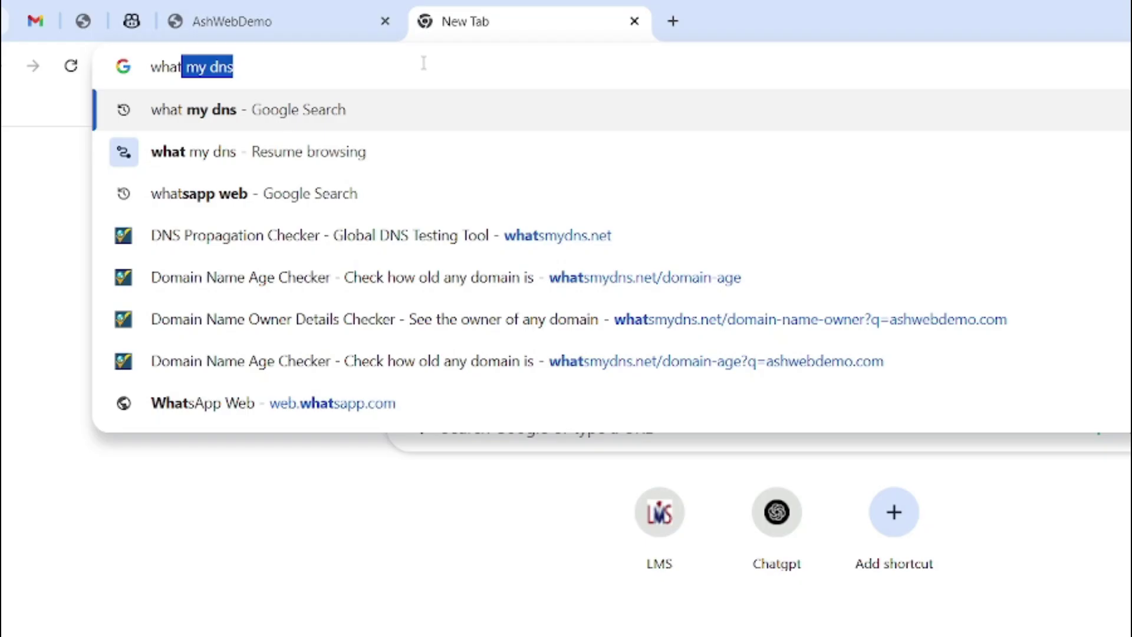
pyautogui.write('my')
pyautogui.write('dn')
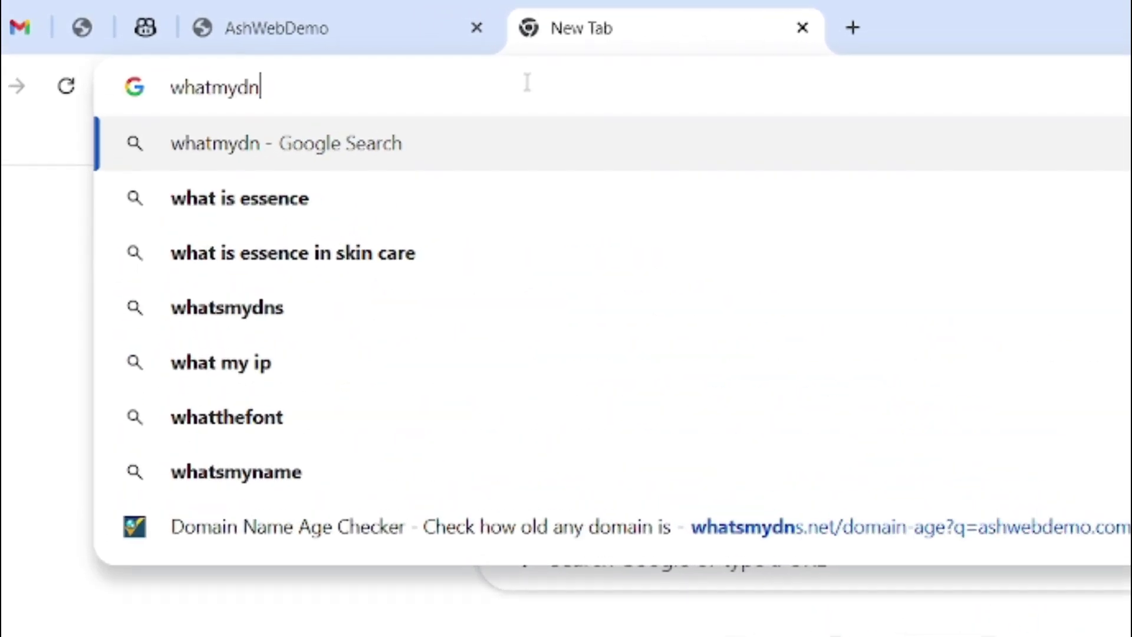
pyautogui.write('s')
pyautogui.press('Return')
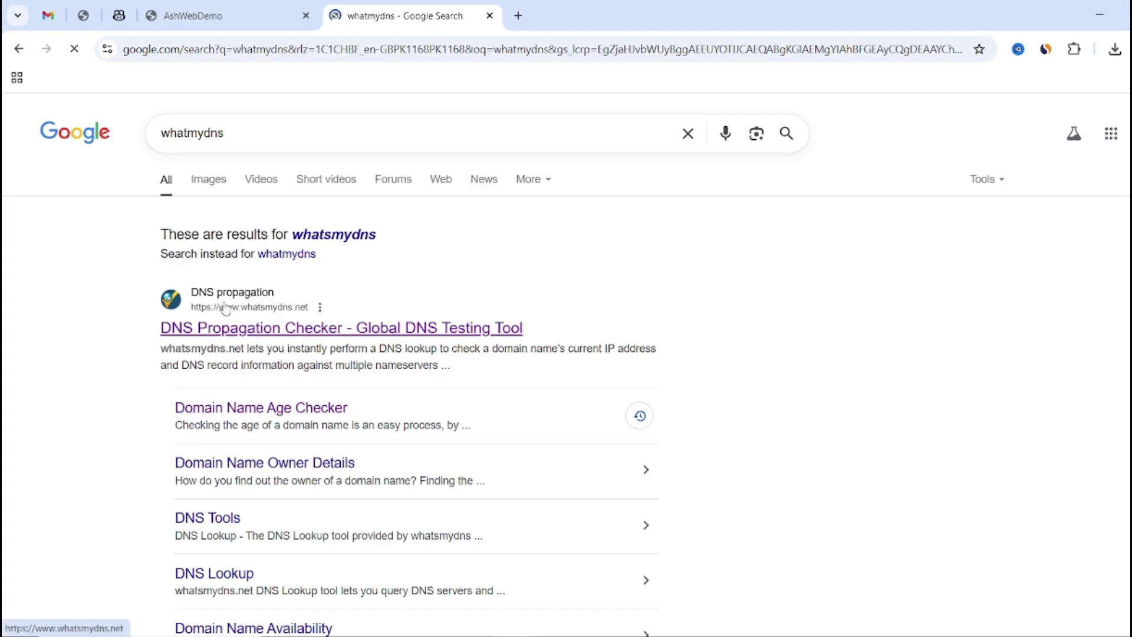
pyautogui.scroll(-2, 285, 309)
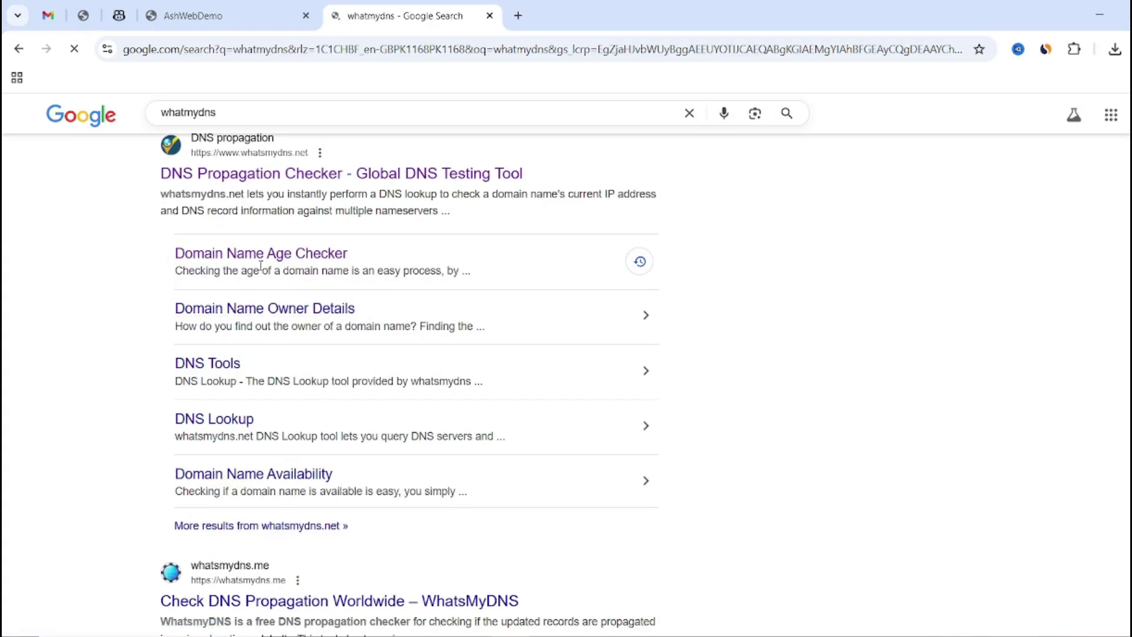
# - Open whatsmydns's Domain Name Age Checker and copy the AshWebDemo site address
pyautogui.click(305, 254)
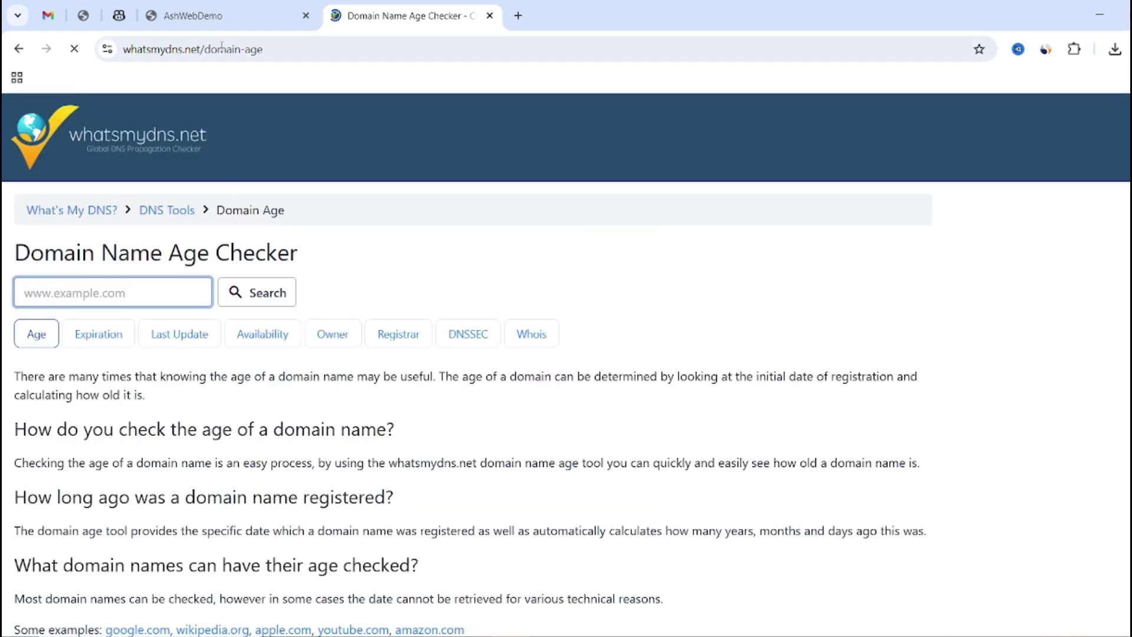
pyautogui.click(193, 15)
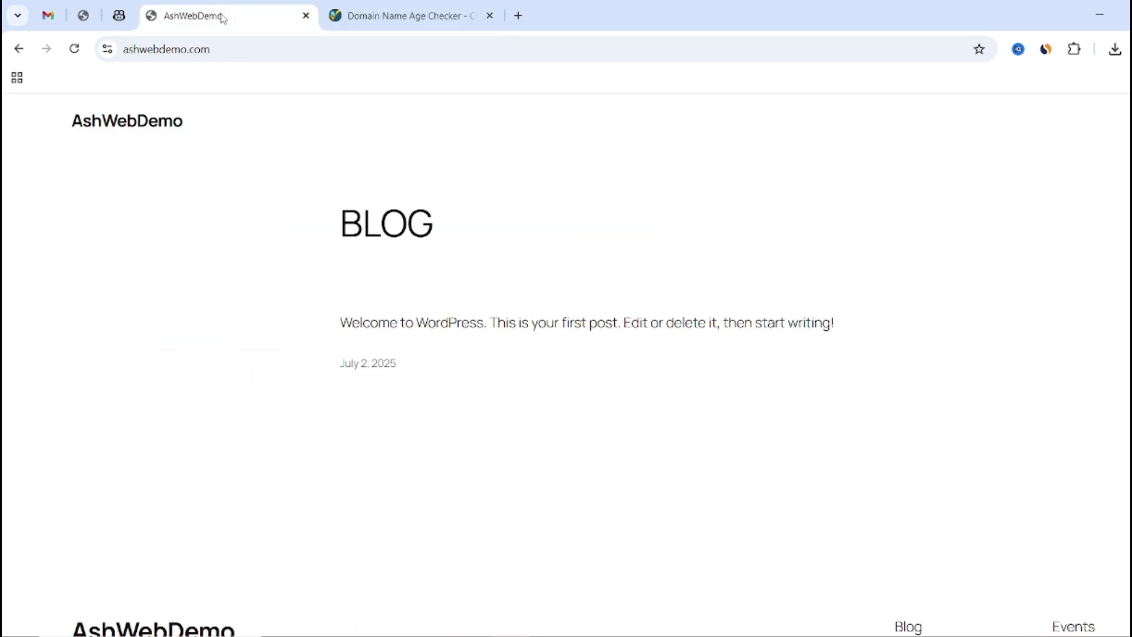
pyautogui.click(212, 50)
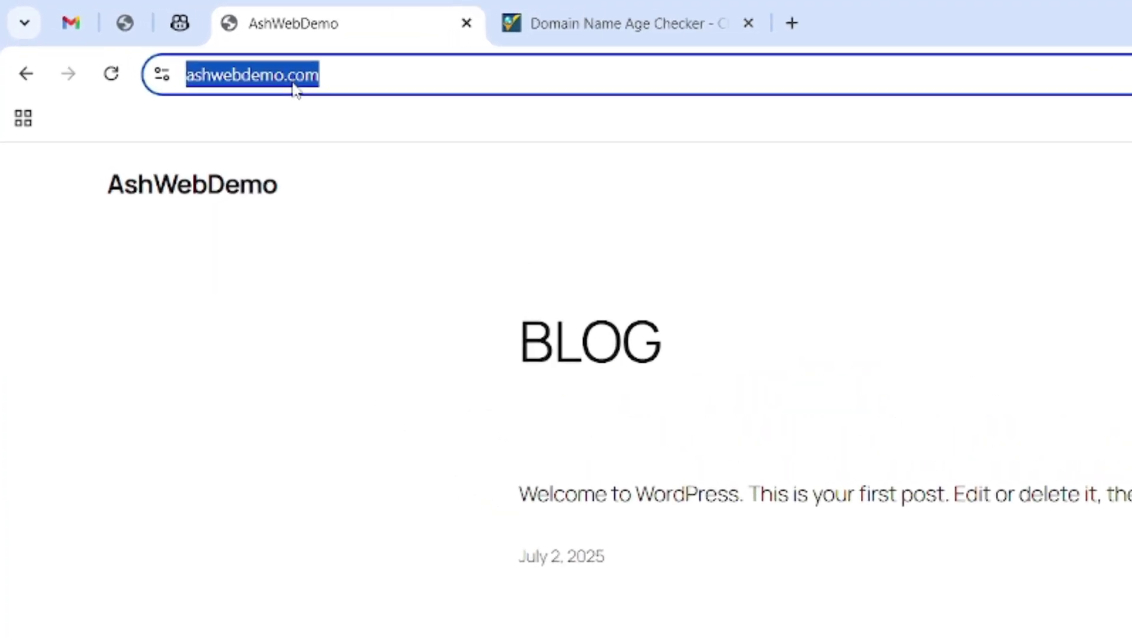
pyautogui.rightClick(252, 63)
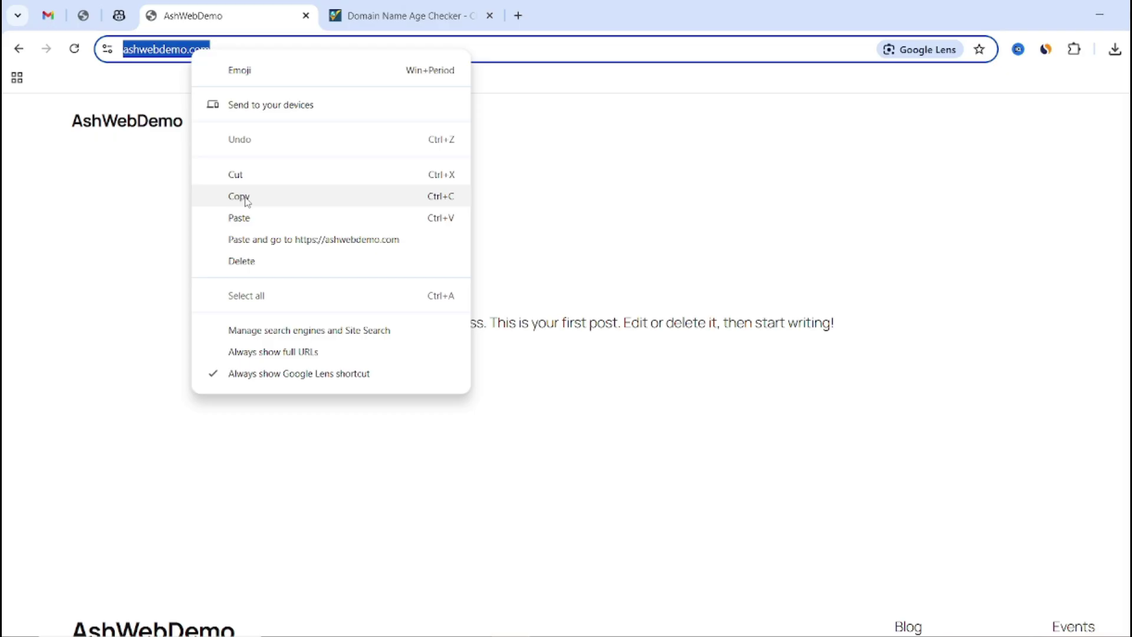
pyautogui.click(426, 352)
# - Paste the ashwebdemo.com address into the Age Checker and search
pyautogui.click(725, 28)
pyautogui.click(158, 290)
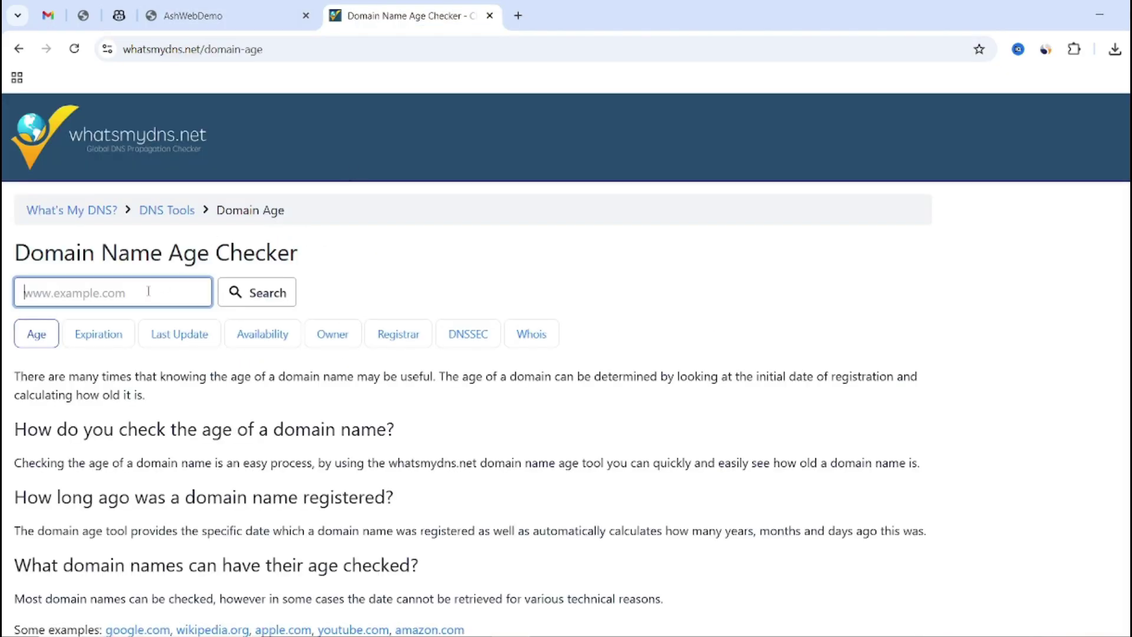
pyautogui.rightClick(149, 292)
pyautogui.click(184, 460)
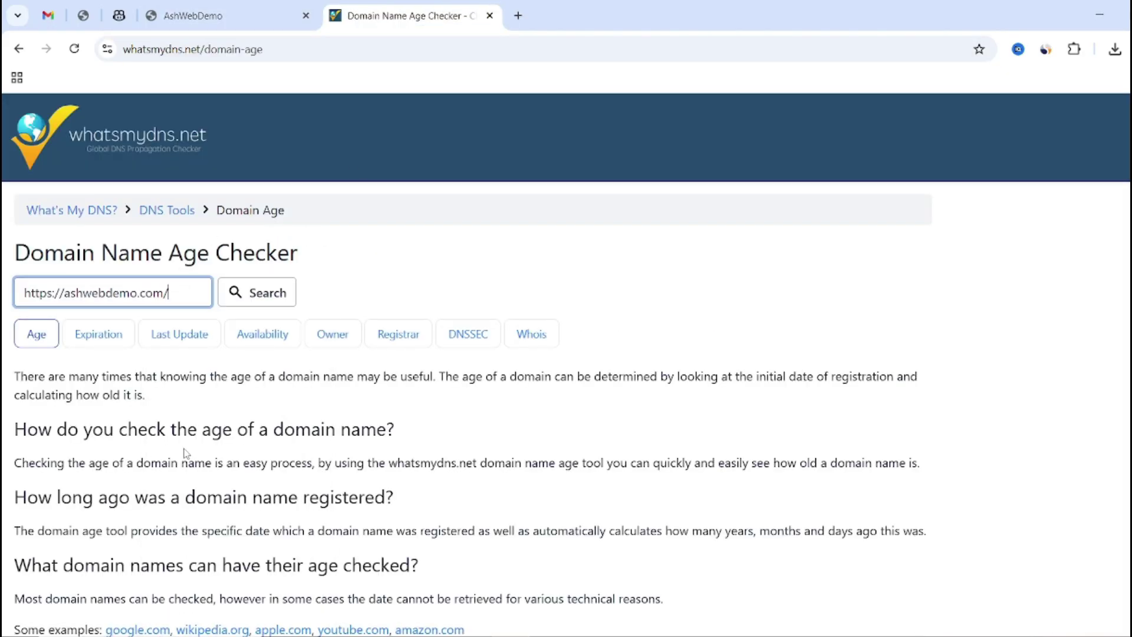
pyautogui.click(257, 293)
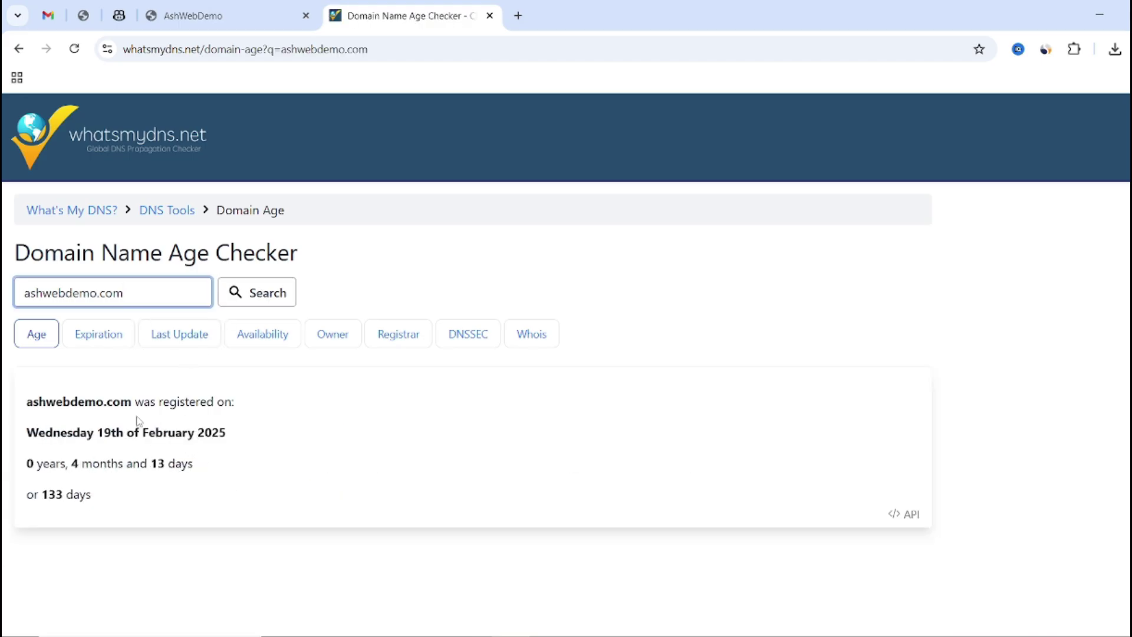
# - Show the Expiration result and highlight the 19 February 2026 expiry date
pyautogui.click(99, 333)
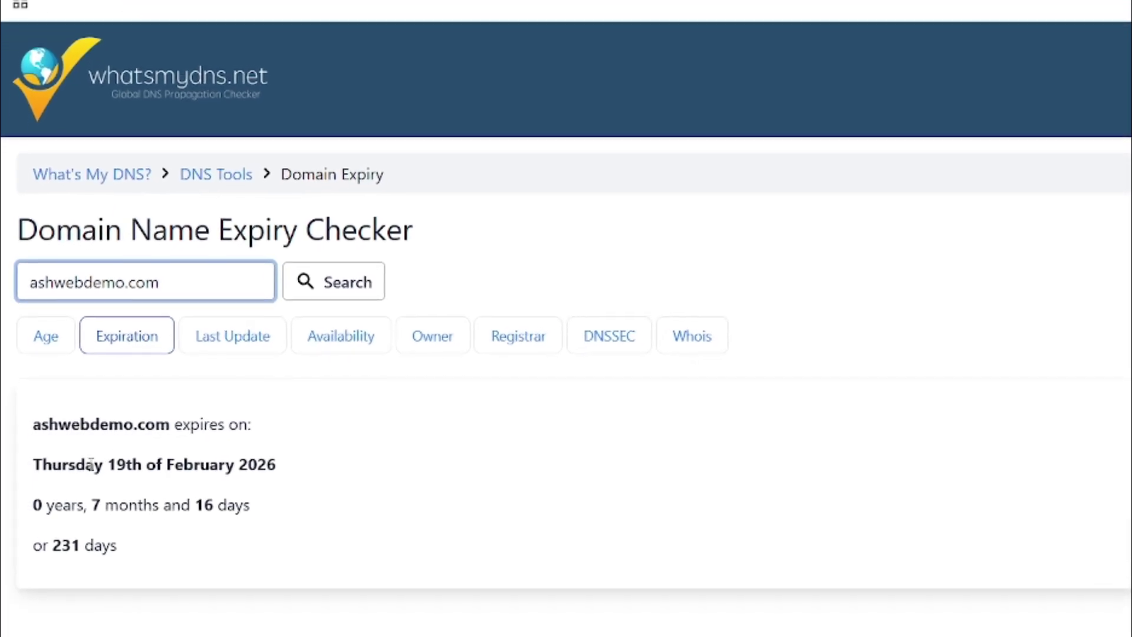
pyautogui.moveTo(39, 464); pyautogui.dragTo(291, 467)
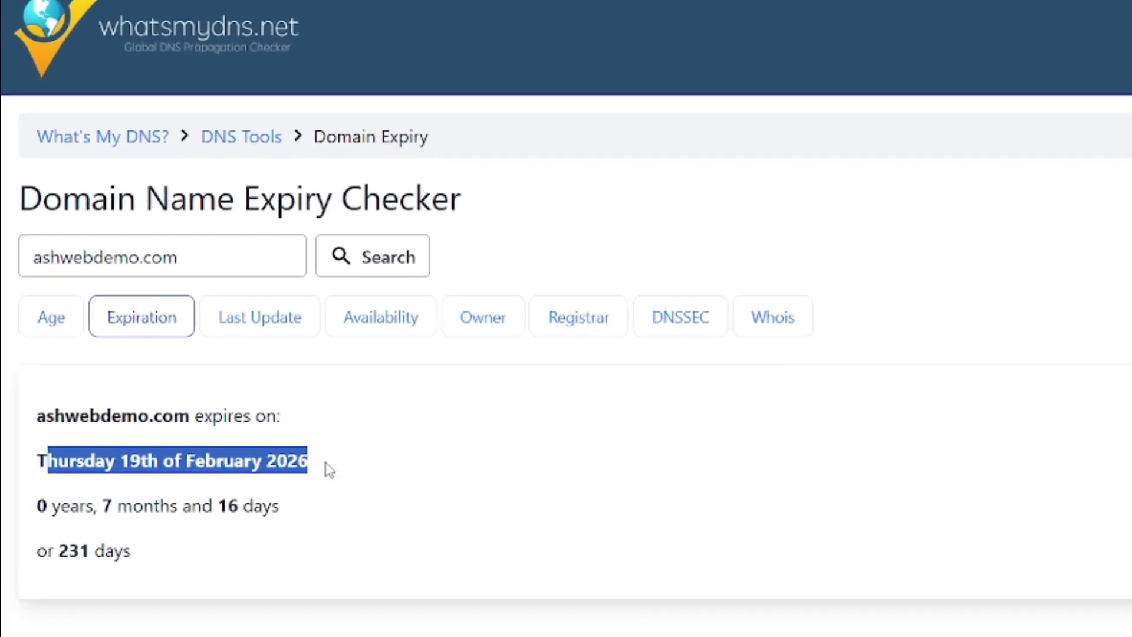
pyautogui.click(330, 467)
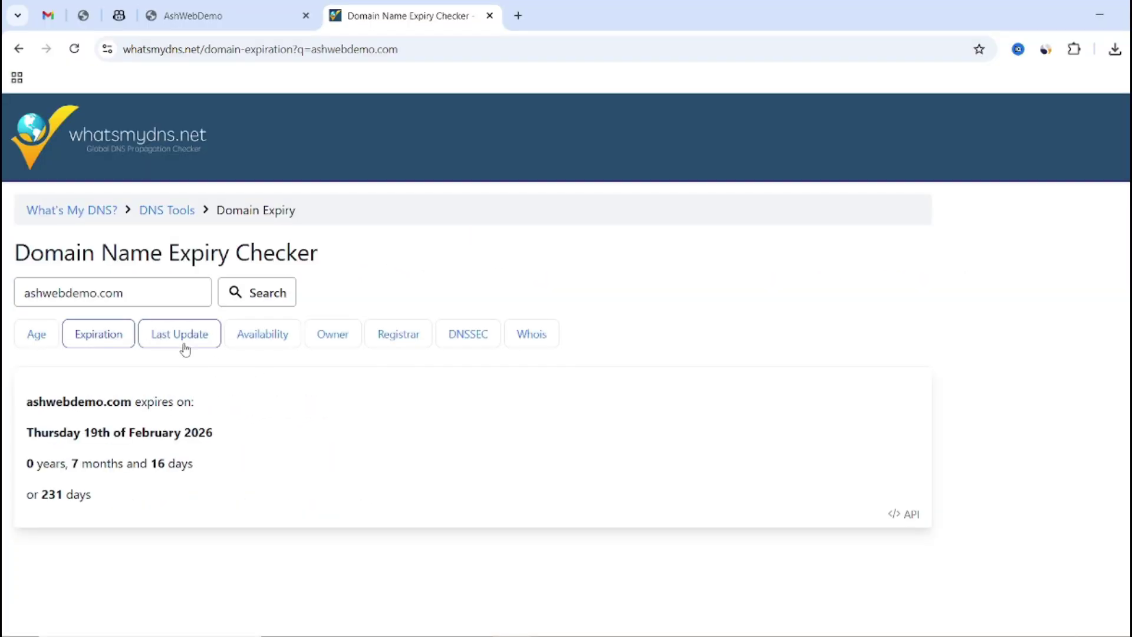
# - View ashwebdemo.com's Last Update, Availability and Owner details in turn
pyautogui.click(183, 340)
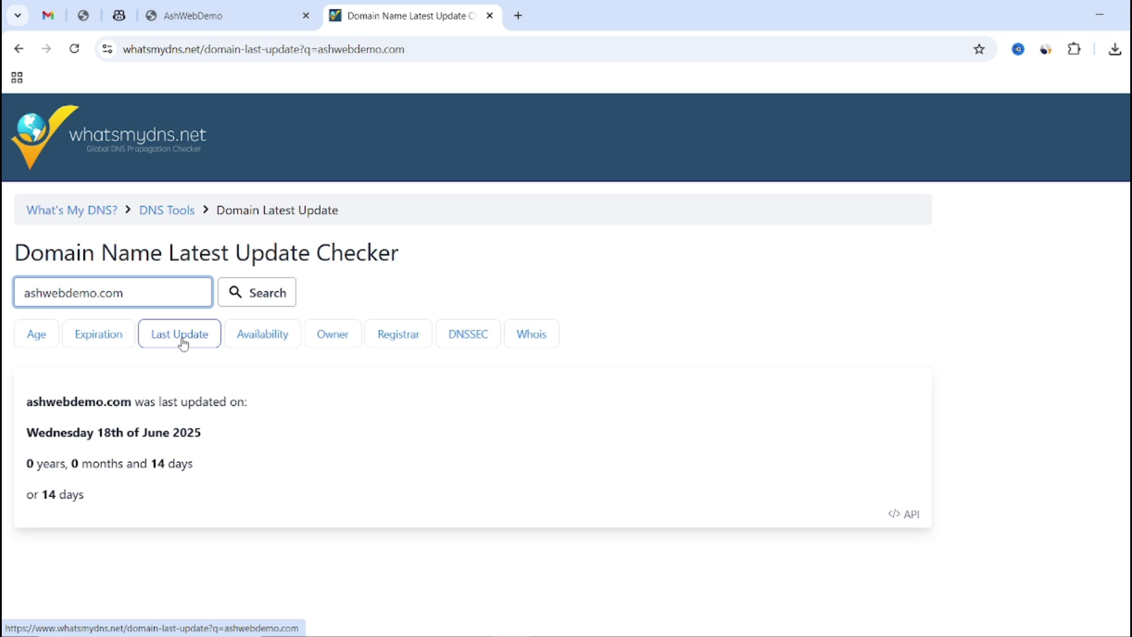
pyautogui.click(262, 334)
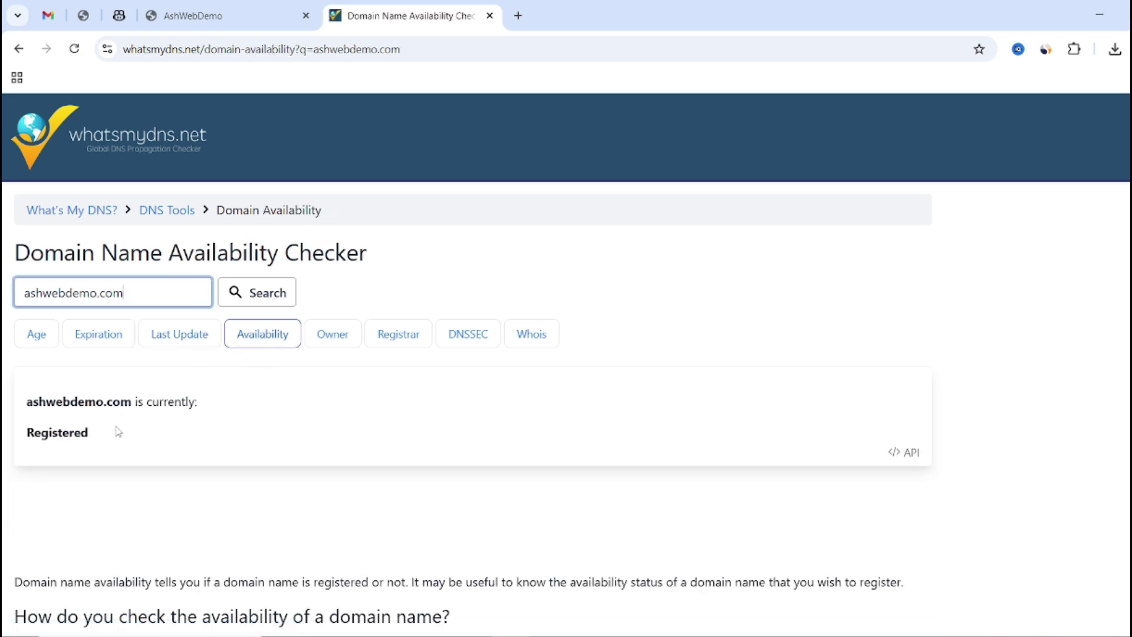
pyautogui.click(331, 334)
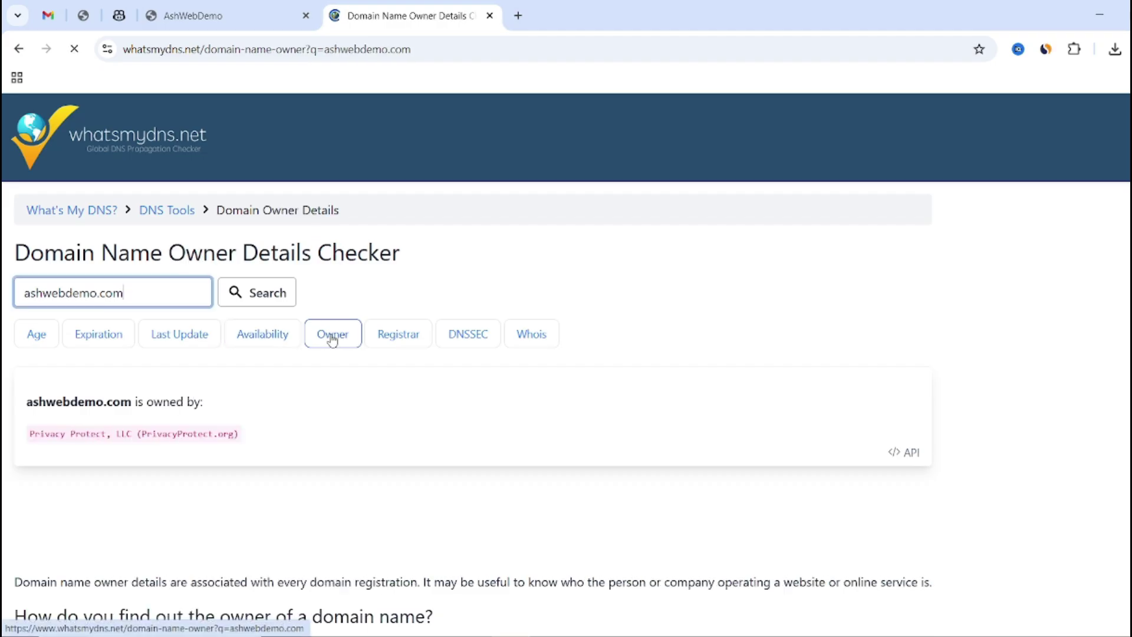